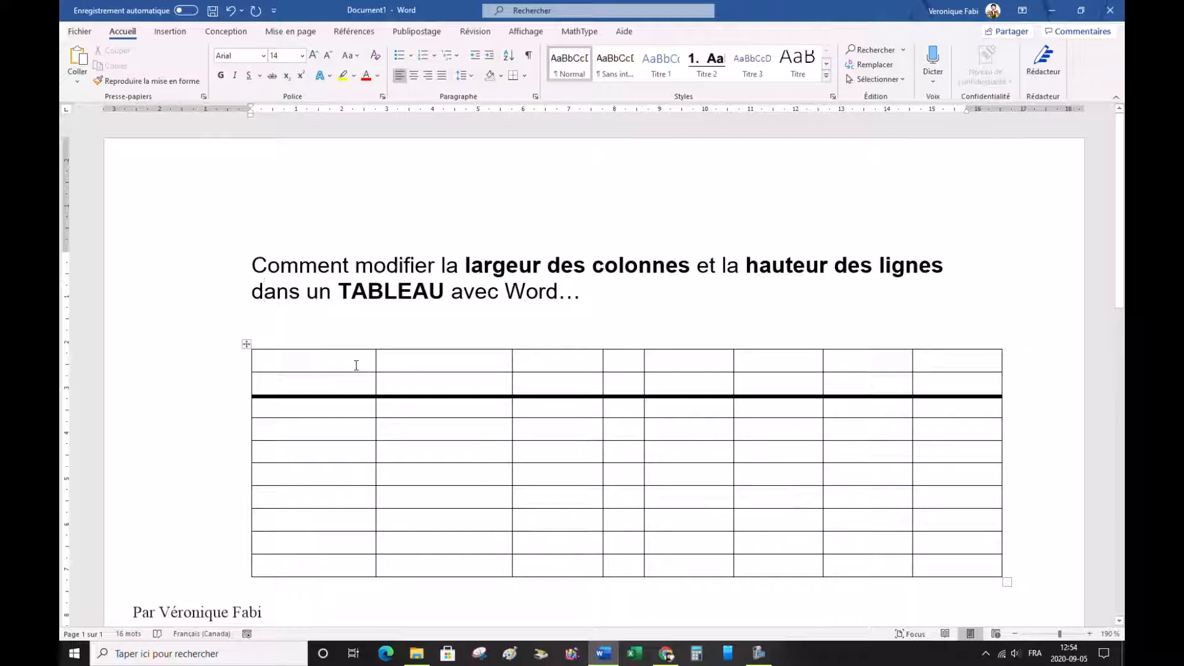
- Widen the table's first column to about 3 cm by moving its right boundary on the ruler
{"action": "left_click", "coordinate": [280, 365]}
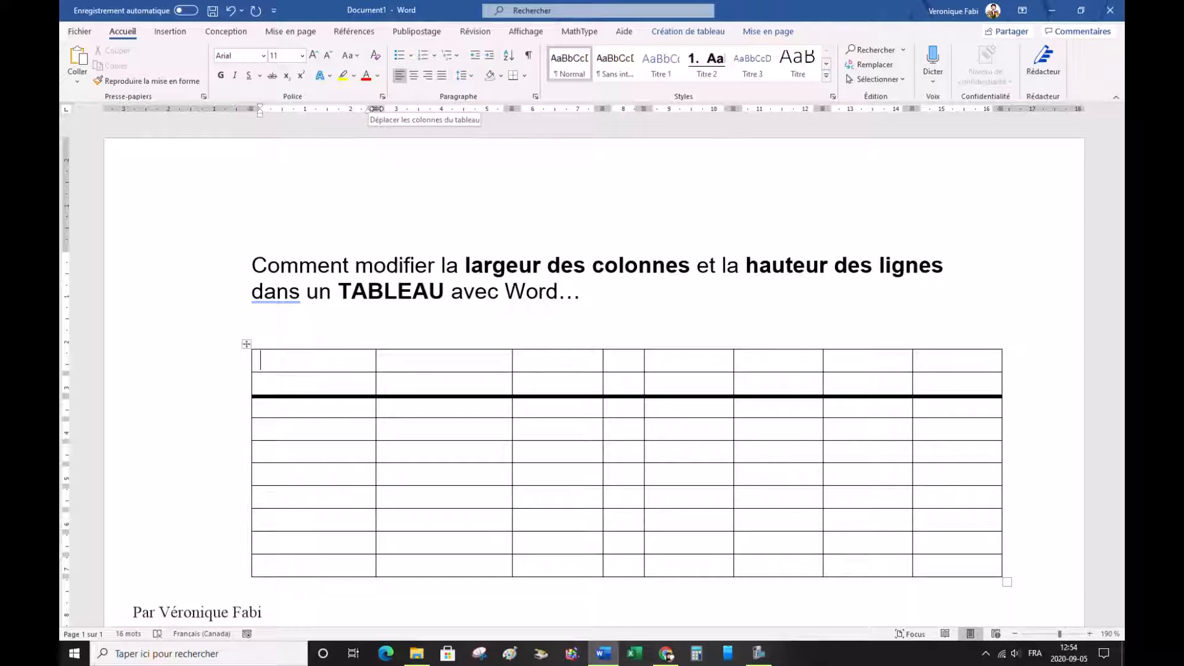
{"action": "mouse_move", "coordinate": [375, 108]}
{"action": "left_mouse_down"}
{"action": "mouse_move", "coordinate": [455, 109]}
{"action": "mouse_move", "coordinate": [290, 120]}
{"action": "mouse_move", "coordinate": [454, 124]}
{"action": "mouse_move", "coordinate": [385, 130]}
{"action": "left_mouse_up"}
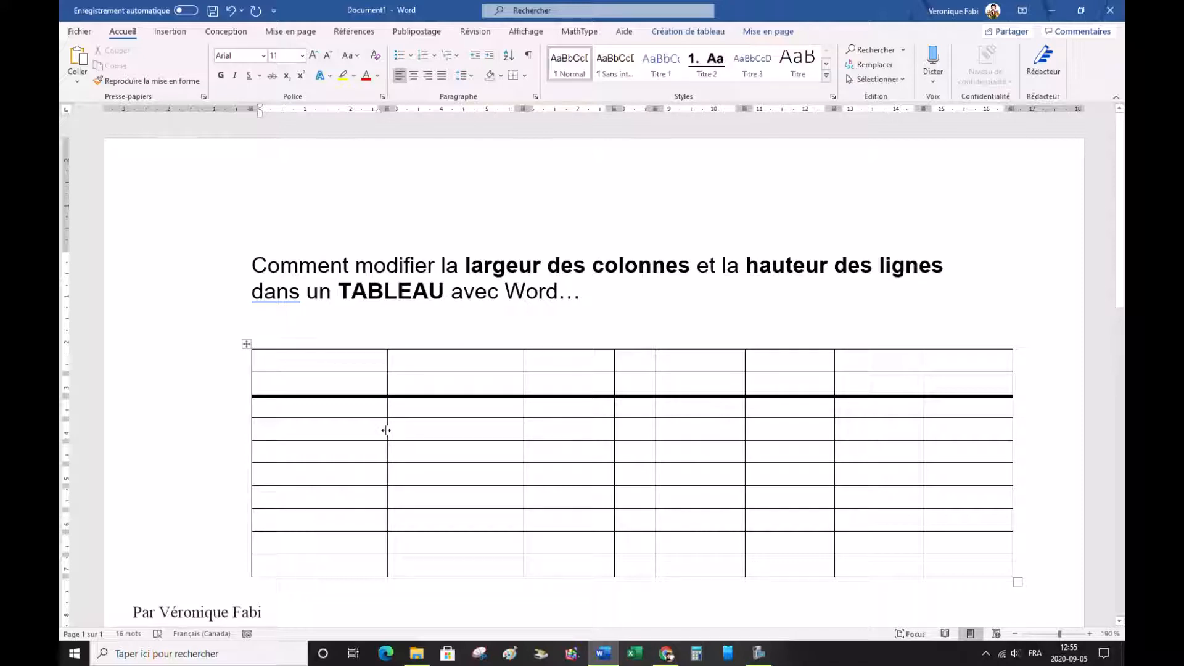
- Try resizing the first column and the third row by moving their borders directly in the table
{"action": "mouse_move", "coordinate": [386, 430]}
{"action": "left_mouse_down"}
{"action": "mouse_move", "coordinate": [471, 423]}
{"action": "mouse_move", "coordinate": [330, 441]}
{"action": "mouse_move", "coordinate": [391, 443]}
{"action": "left_mouse_up"}
{"action": "mouse_move", "coordinate": [388, 409]}
{"action": "left_mouse_down"}
{"action": "mouse_move", "coordinate": [460, 413]}
{"action": "mouse_move", "coordinate": [387, 420]}
{"action": "left_mouse_up"}
{"action": "left_click", "coordinate": [287, 407]}
{"action": "mouse_move", "coordinate": [304, 418]}
{"action": "left_mouse_down"}
{"action": "mouse_move", "coordinate": [303, 467]}
{"action": "mouse_move", "coordinate": [306, 418]}
{"action": "left_mouse_up"}
- Set all rows of the table to a fixed (Fixe) height of 0,8 cm
{"action": "left_click_drag", "start_coordinate": [267, 359], "coordinate": [976, 572]}
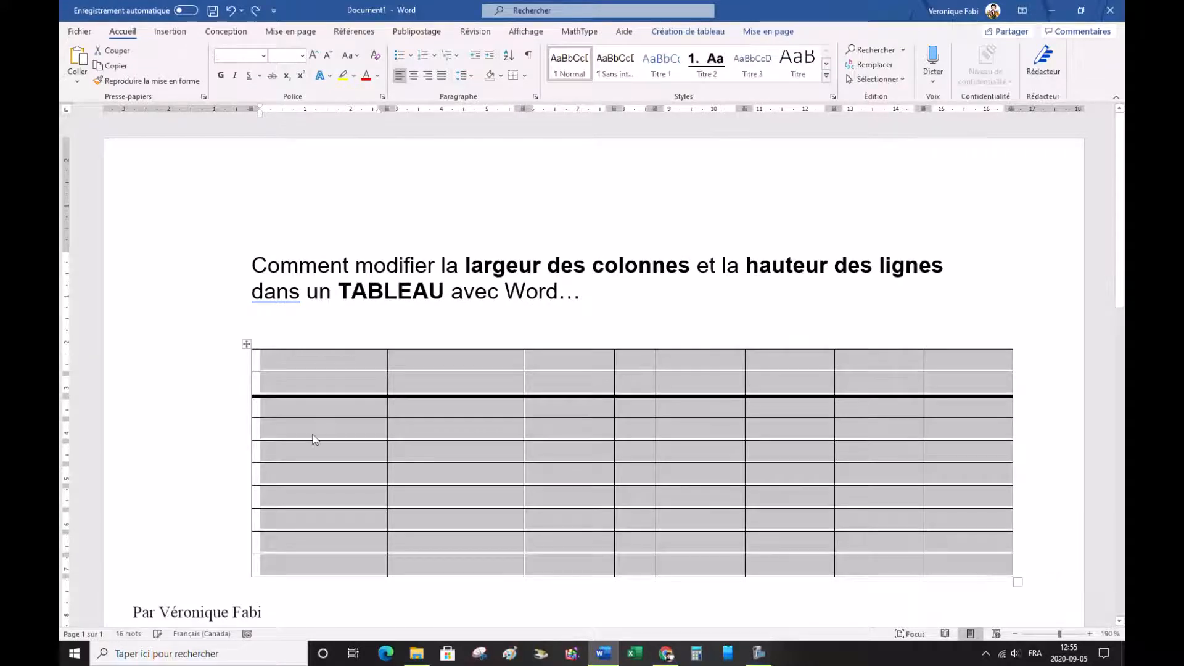
{"action": "right_click", "coordinate": [343, 409]}
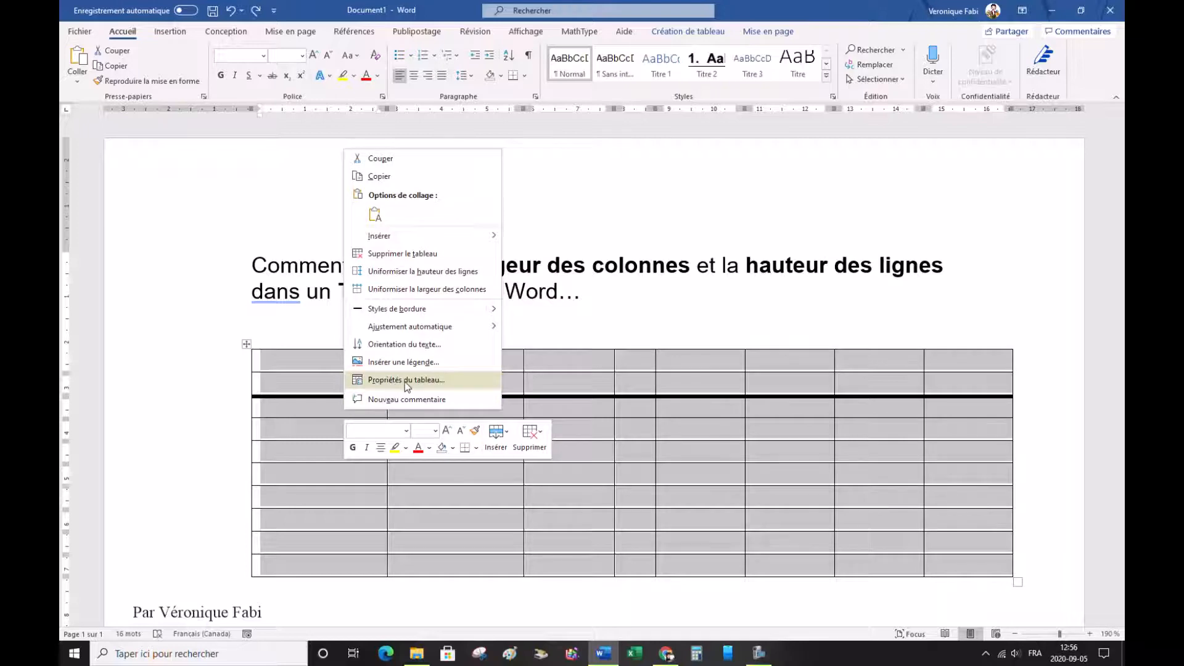
{"action": "left_click", "coordinate": [469, 386]}
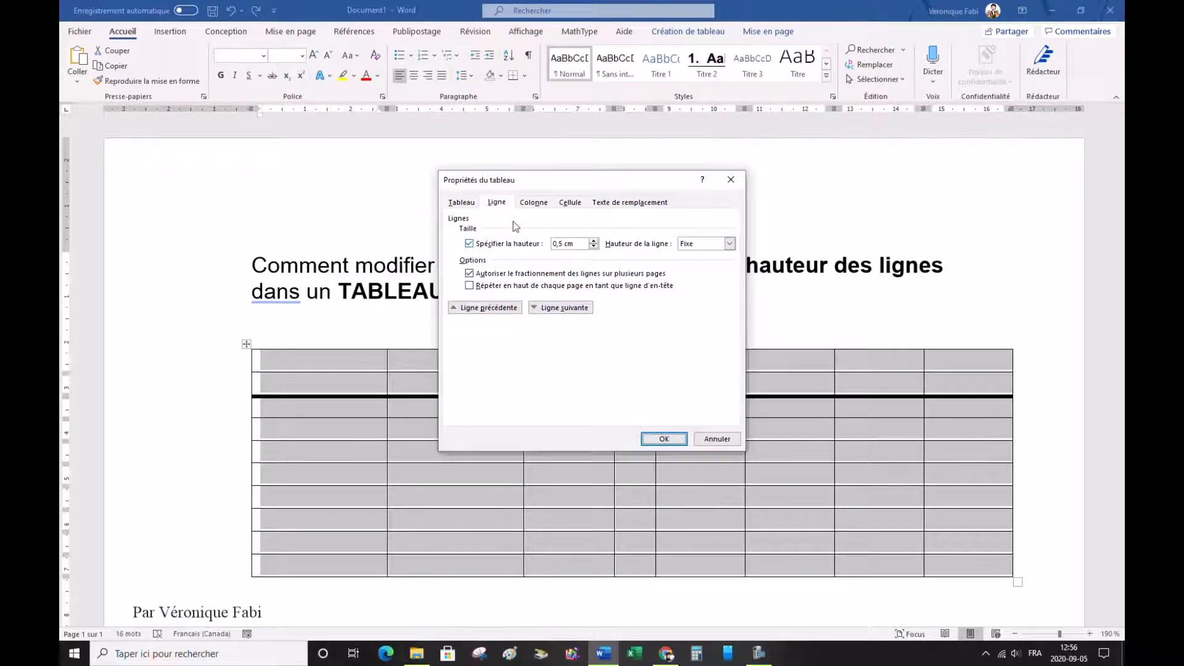
{"action": "left_click", "coordinate": [500, 206]}
{"action": "left_click", "coordinate": [703, 245]}
{"action": "left_click", "coordinate": [695, 246]}
{"action": "left_click", "coordinate": [594, 240]}
{"action": "left_click", "coordinate": [593, 241]}
{"action": "left_click", "coordinate": [664, 439]}
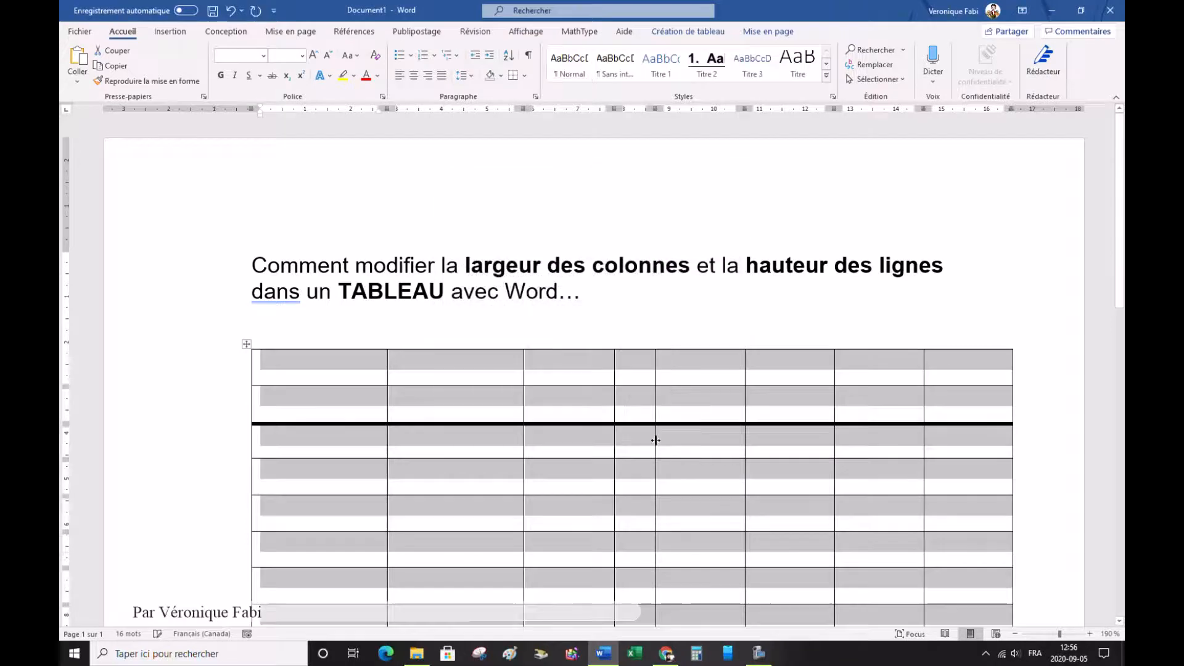
{"action": "scroll", "coordinate": [653, 490], "scroll_direction": "down", "scroll_amount": 1}
{"action": "scroll", "coordinate": [670, 490], "scroll_direction": "down", "scroll_amount": 1}
{"action": "left_click", "coordinate": [666, 481]}
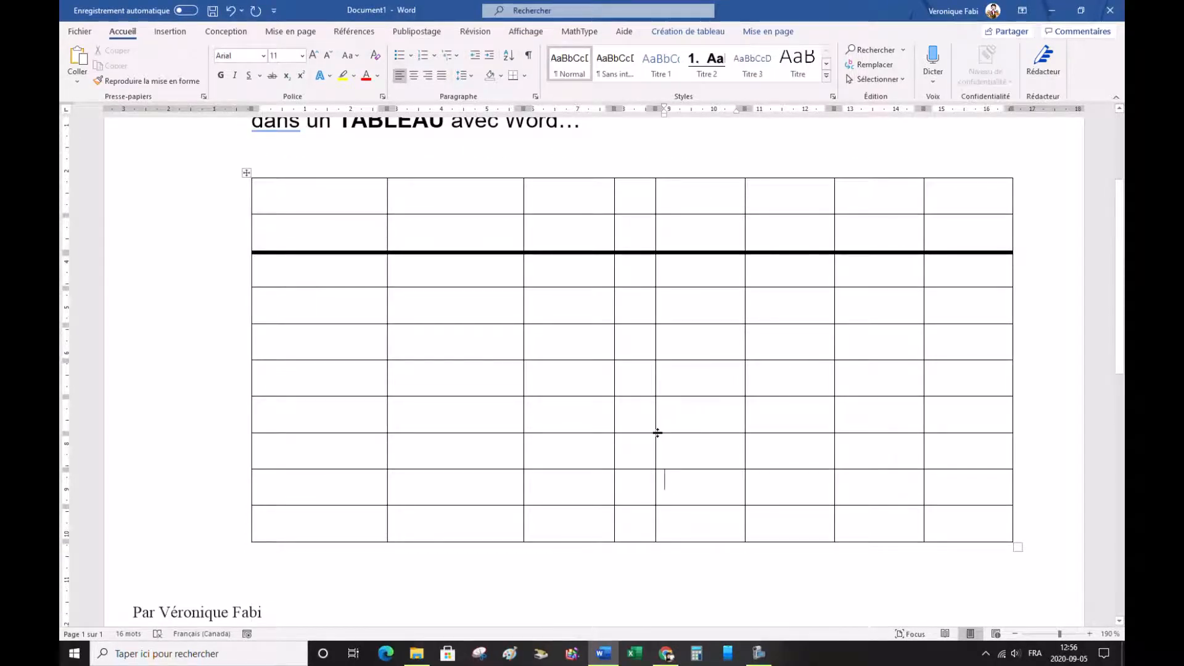
- Enable a preferred width (Largeur préférée) measured in centimetres for the first five columns of the table
{"action": "left_click_drag", "start_coordinate": [259, 188], "coordinate": [687, 527]}
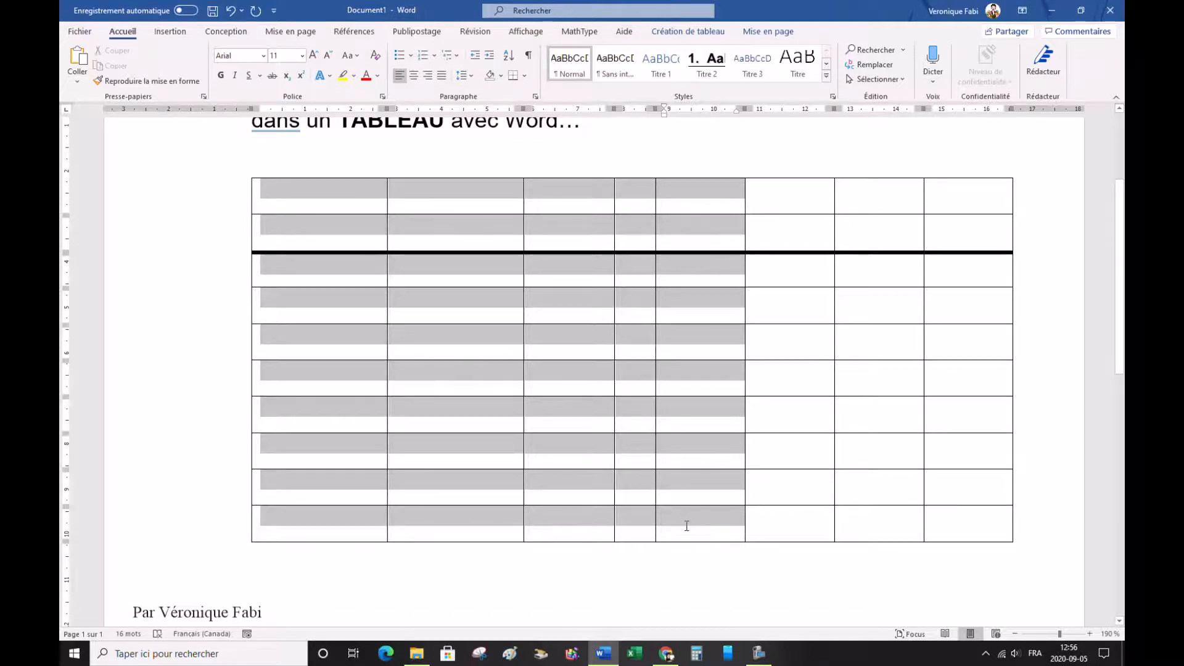
{"action": "mouse_move", "coordinate": [687, 525]}
{"action": "left_mouse_down"}
{"action": "mouse_move", "coordinate": [999, 448]}
{"action": "mouse_move", "coordinate": [991, 413]}
{"action": "mouse_move", "coordinate": [983, 529]}
{"action": "mouse_move", "coordinate": [982, 424]}
{"action": "mouse_move", "coordinate": [658, 418]}
{"action": "mouse_move", "coordinate": [673, 532]}
{"action": "left_mouse_up"}
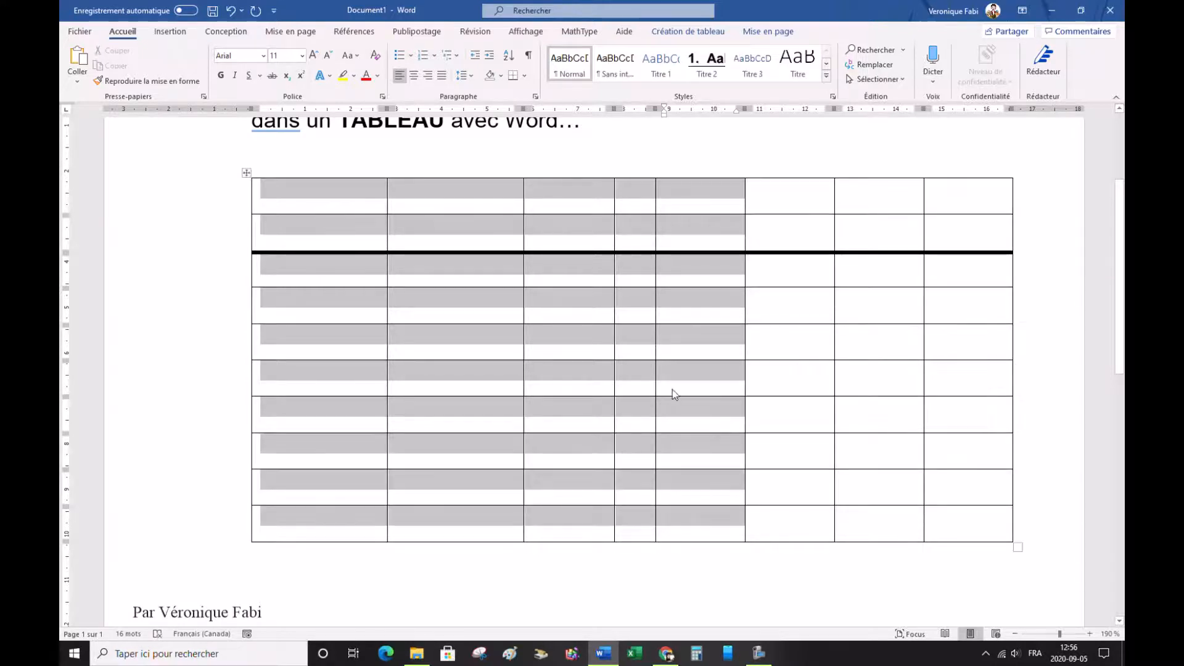
{"action": "right_click", "coordinate": [692, 339]}
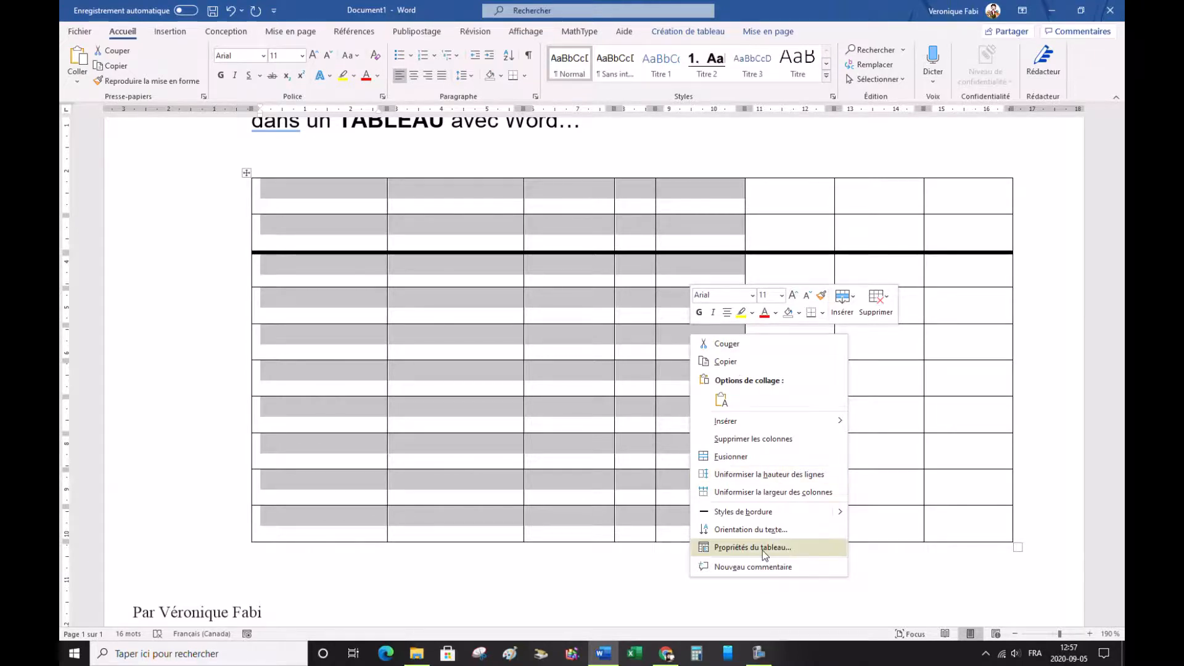
{"action": "left_click", "coordinate": [800, 553]}
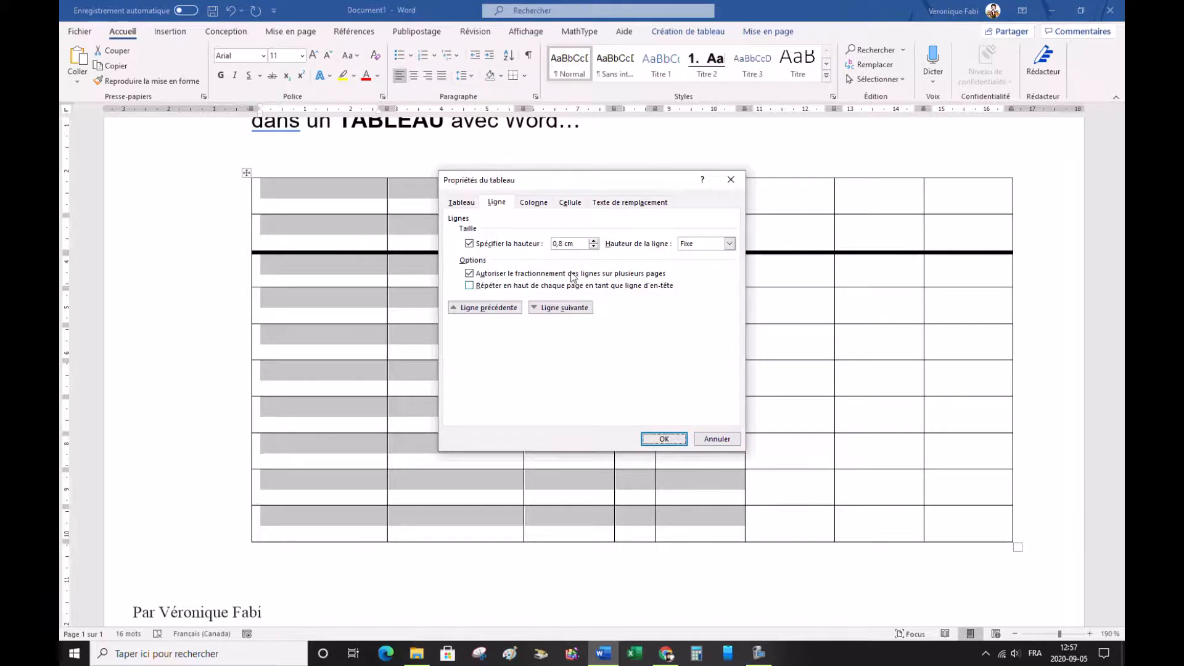
{"action": "left_click", "coordinate": [539, 204]}
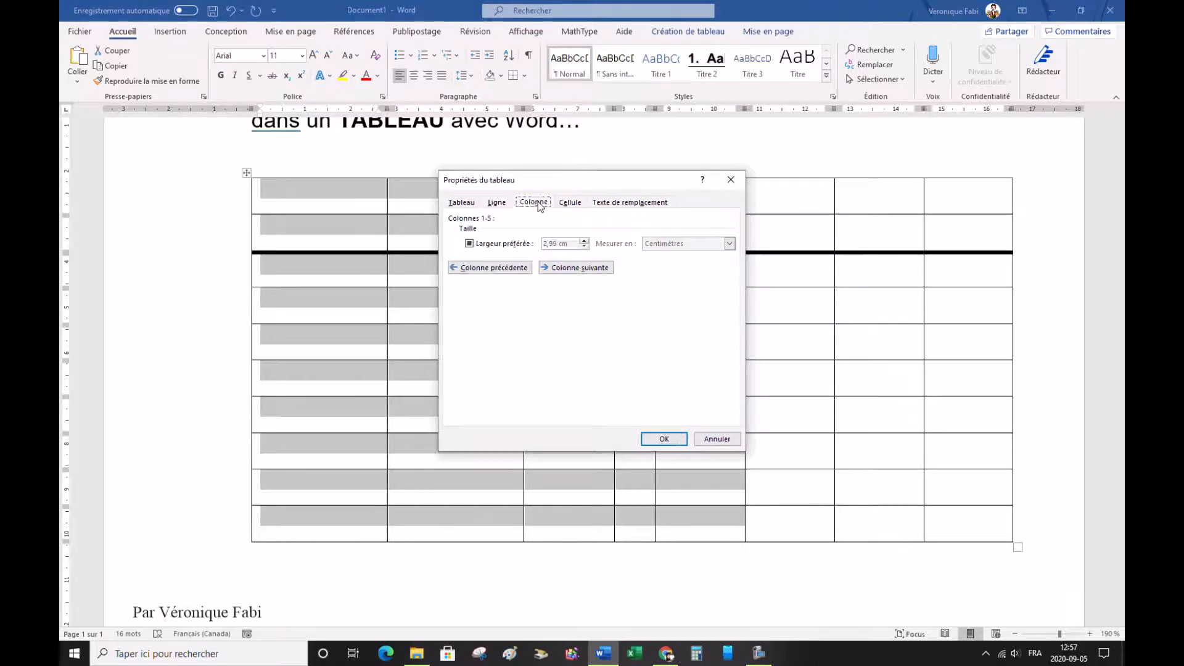
{"action": "left_click", "coordinate": [496, 244]}
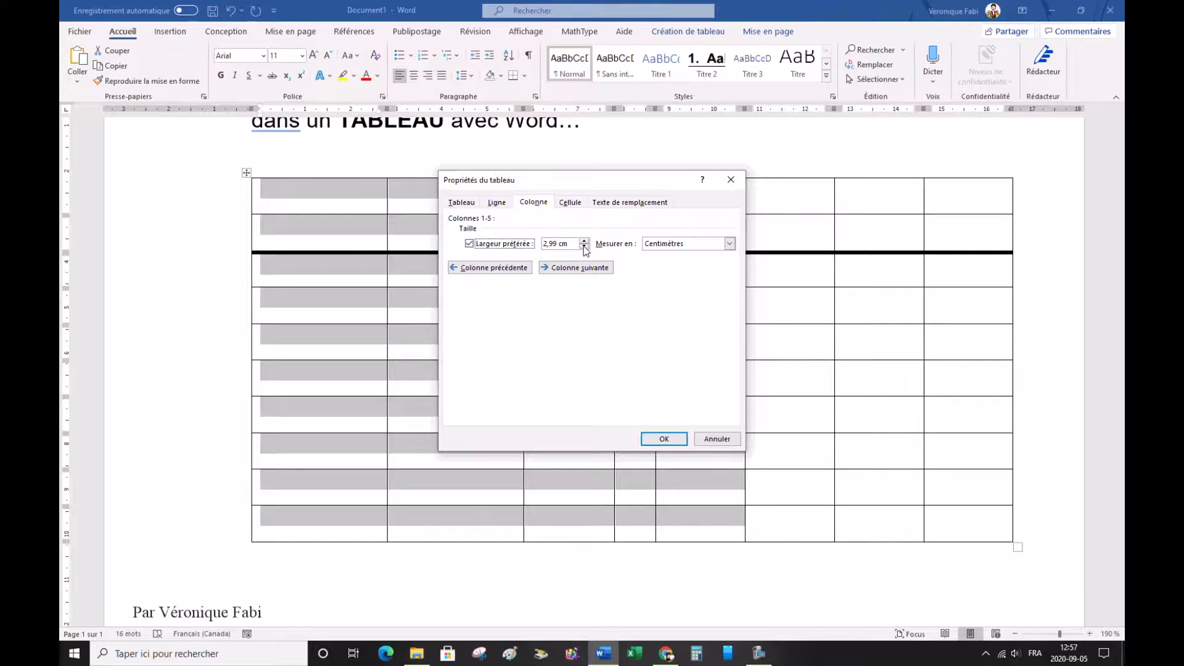
{"action": "left_click", "coordinate": [678, 244]}
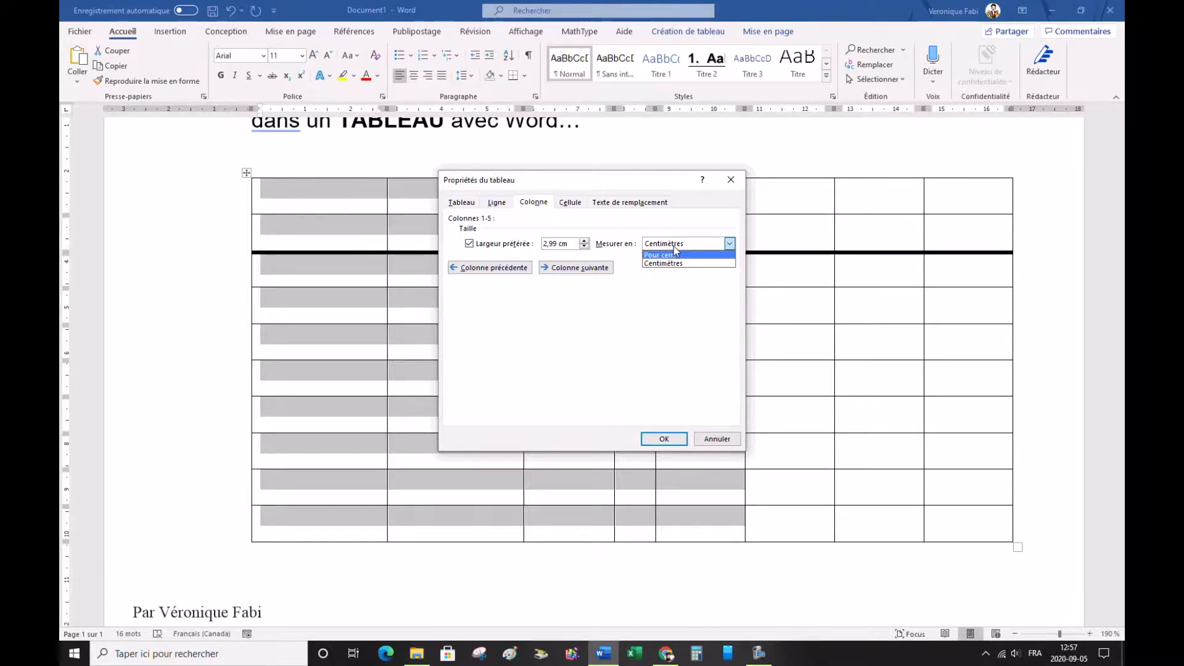
{"action": "left_click", "coordinate": [674, 246]}
- Enter one common preferred width for the five selected columns and apply it to the table
{"action": "left_click", "coordinate": [585, 241]}
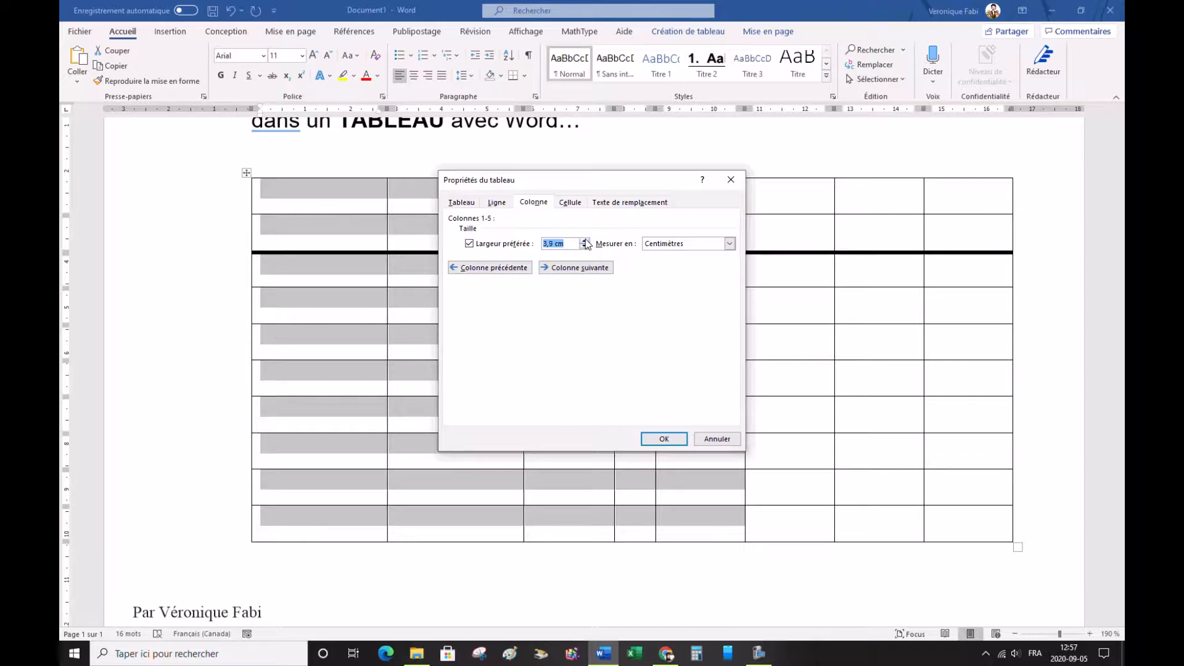
{"action": "left_click", "coordinate": [586, 241]}
{"action": "left_click", "coordinate": [585, 241]}
{"action": "left_click", "coordinate": [585, 241]}
{"action": "left_click_drag", "start_coordinate": [567, 244], "coordinate": [543, 245]}
{"action": "key", "text": "BackSpace"}
{"action": "type", "text": "23"}
{"action": "left_click", "coordinate": [664, 441]}
{"action": "left_click", "coordinate": [757, 399]}
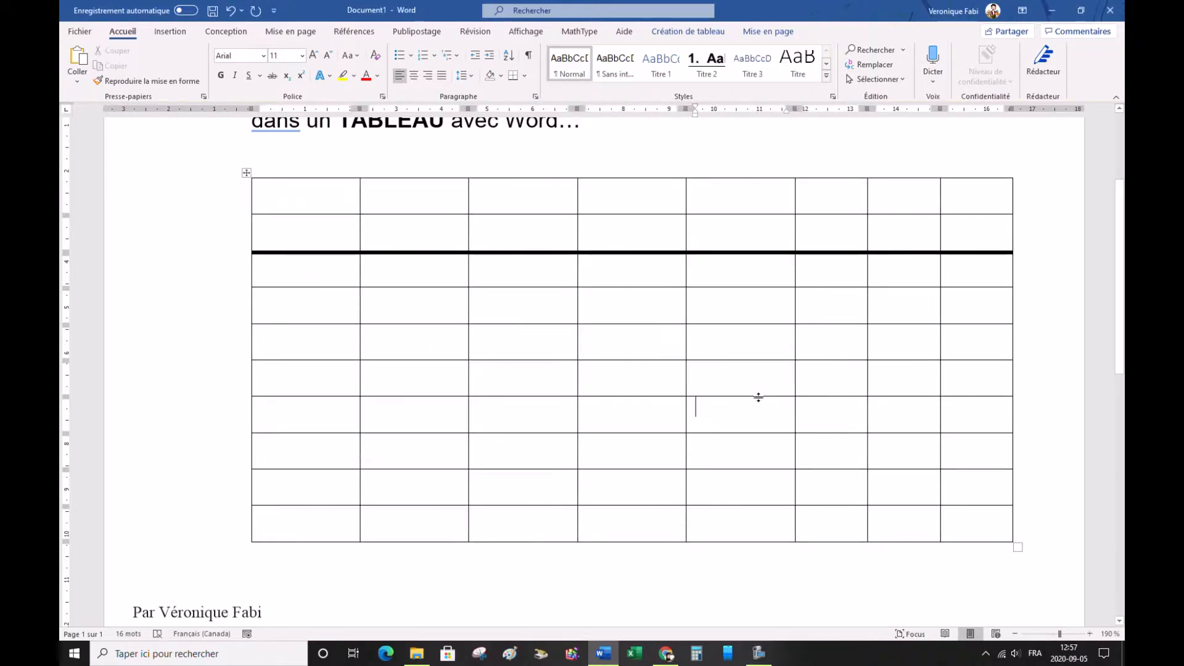
{"action": "left_click_drag", "start_coordinate": [299, 195], "coordinate": [709, 512]}
{"action": "left_click", "coordinate": [703, 516]}
{"action": "mouse_move", "coordinate": [685, 490]}
{"action": "left_mouse_down"}
{"action": "mouse_move", "coordinate": [655, 491]}
{"action": "mouse_move", "coordinate": [701, 497]}
{"action": "mouse_move", "coordinate": [686, 494]}
{"action": "left_mouse_up"}
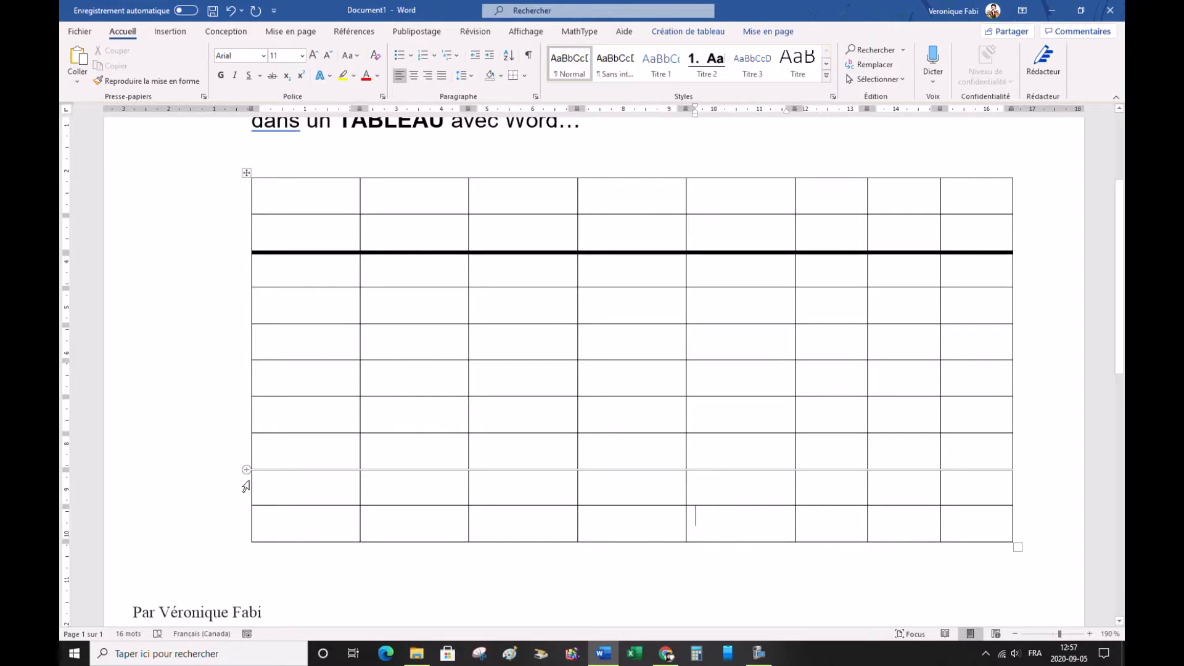